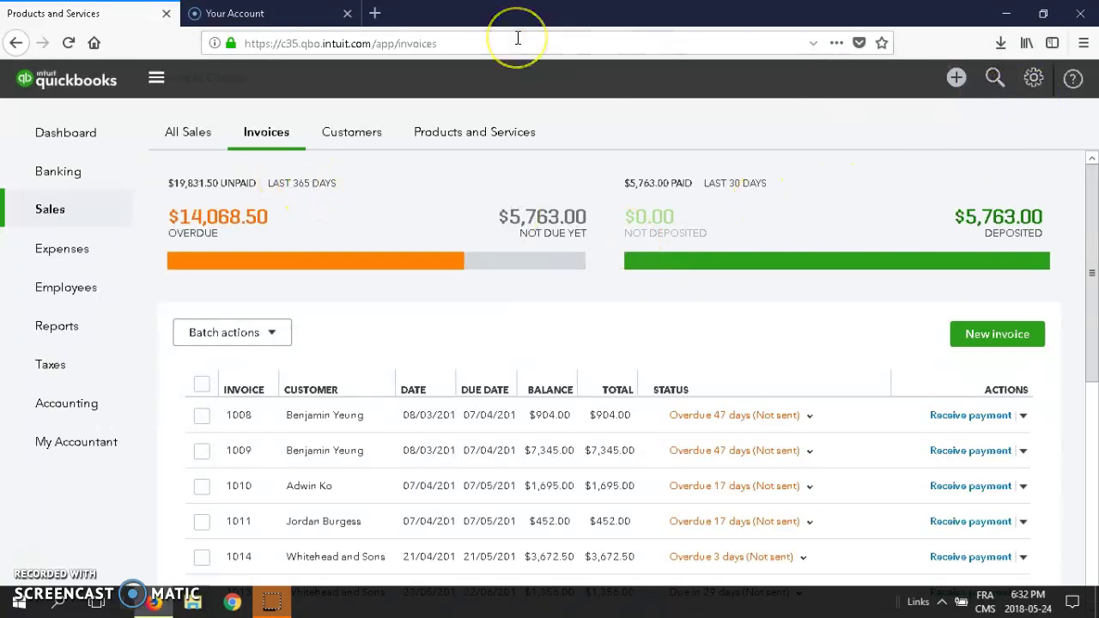
Step: Open the company's Chart of Accounts and look through the list of accounts
click(1033, 79)
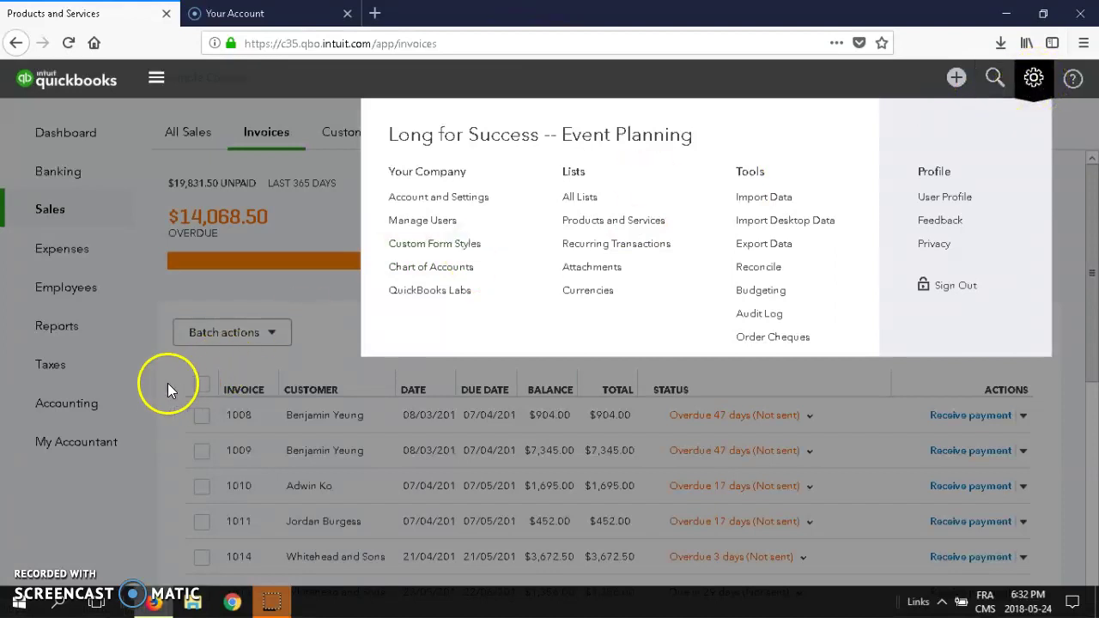
click(72, 411)
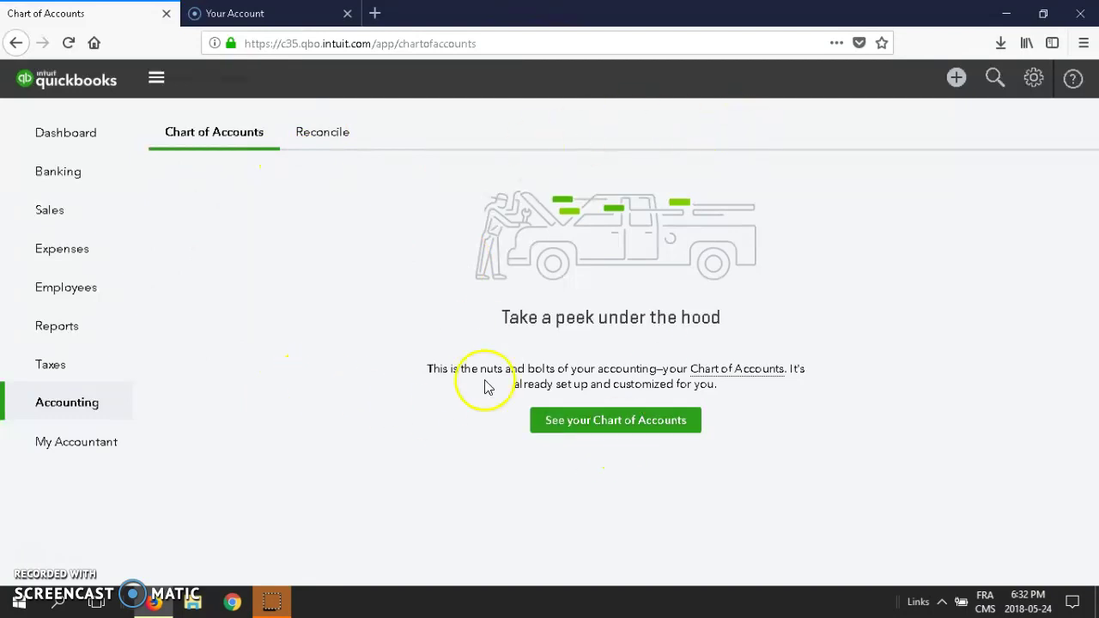
click(623, 428)
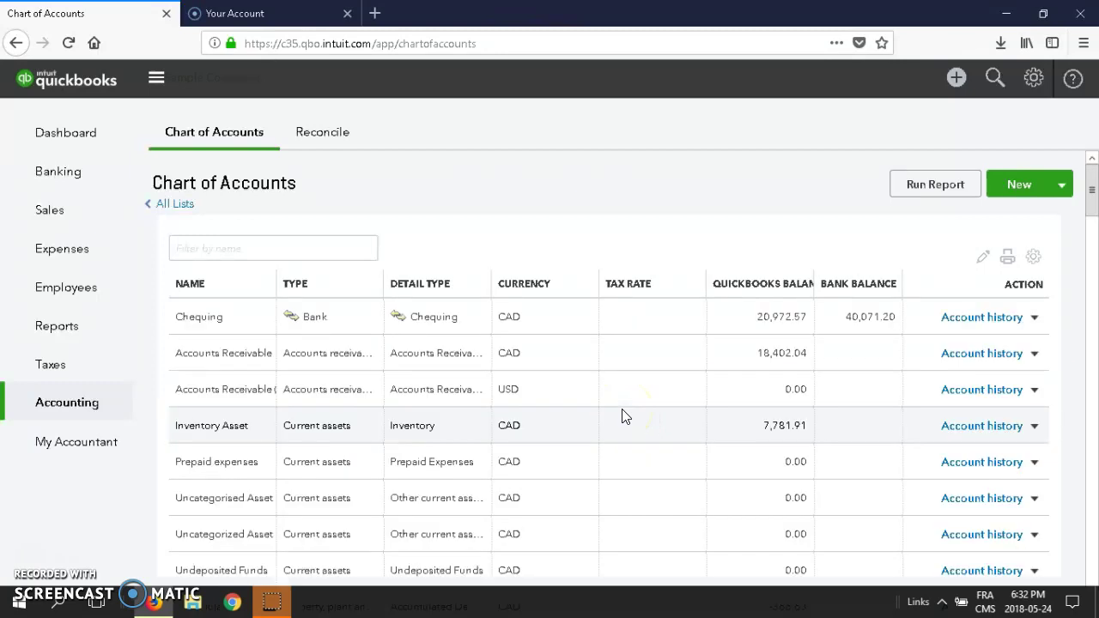
scroll(546, 344, down, 10)
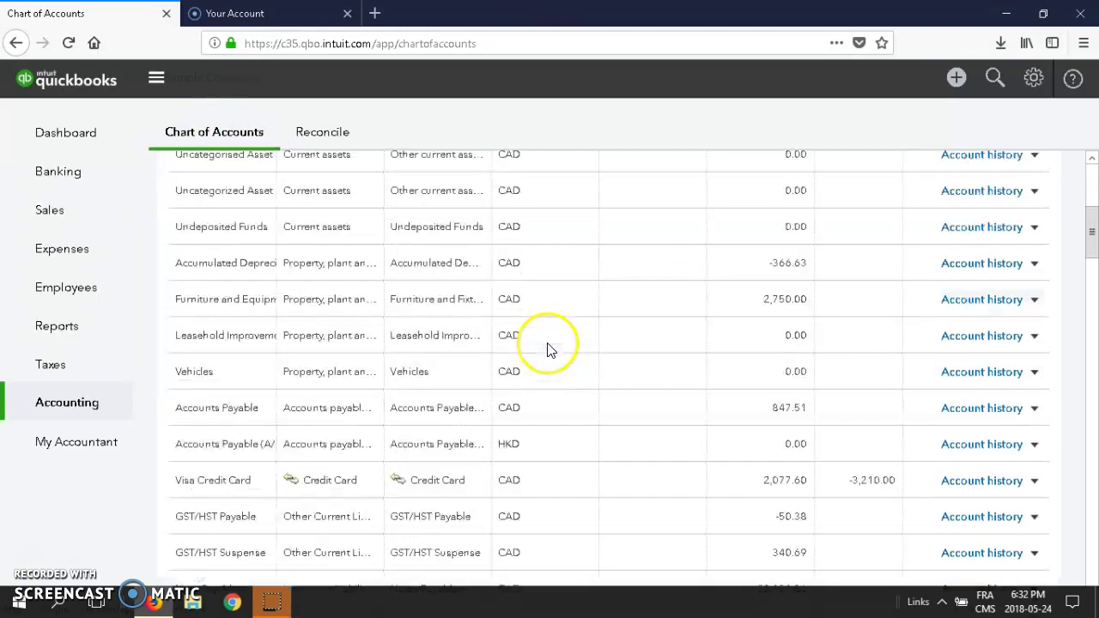
scroll(549, 352, down, 15)
scroll(550, 352, up, 7)
scroll(546, 349, up, 20)
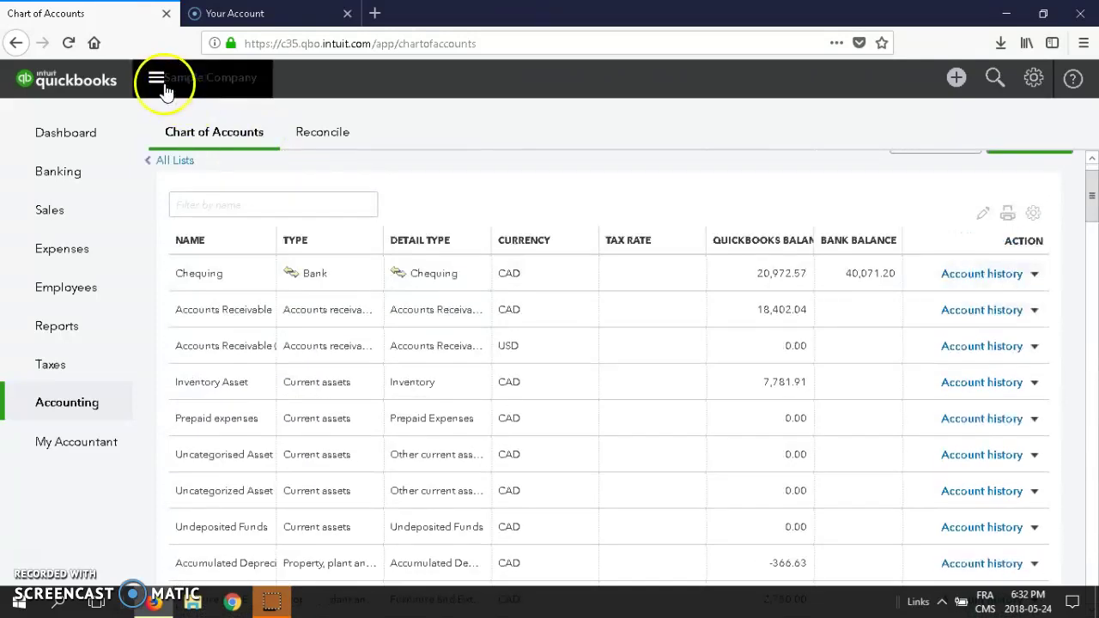
Step: Open the Advanced page of the company's Account and Settings
click(182, 92)
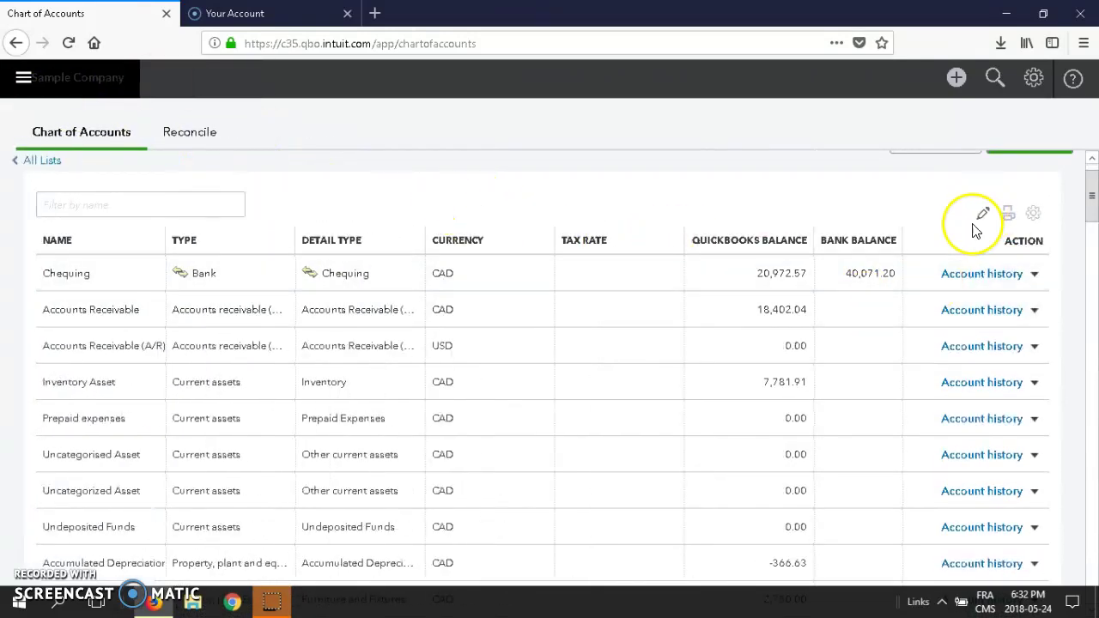
click(1034, 79)
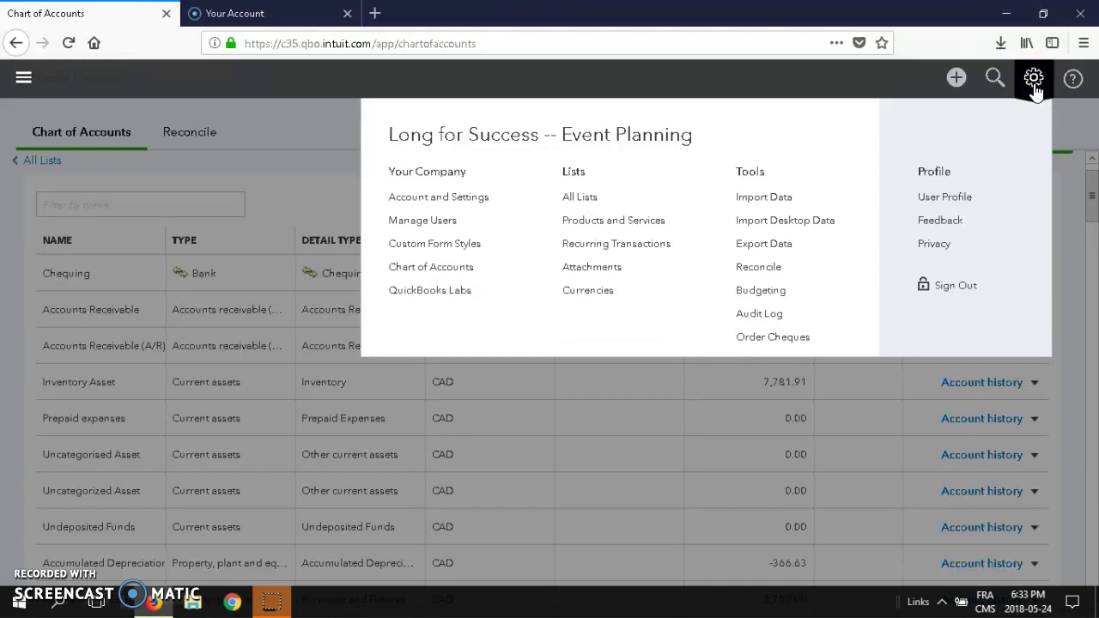
click(475, 198)
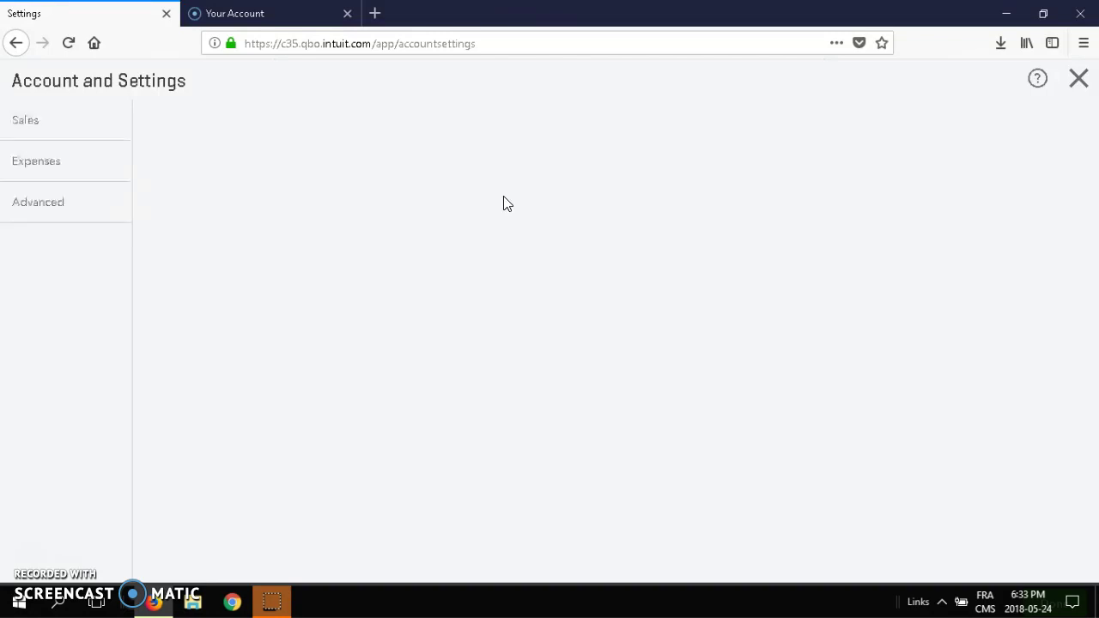
click(53, 213)
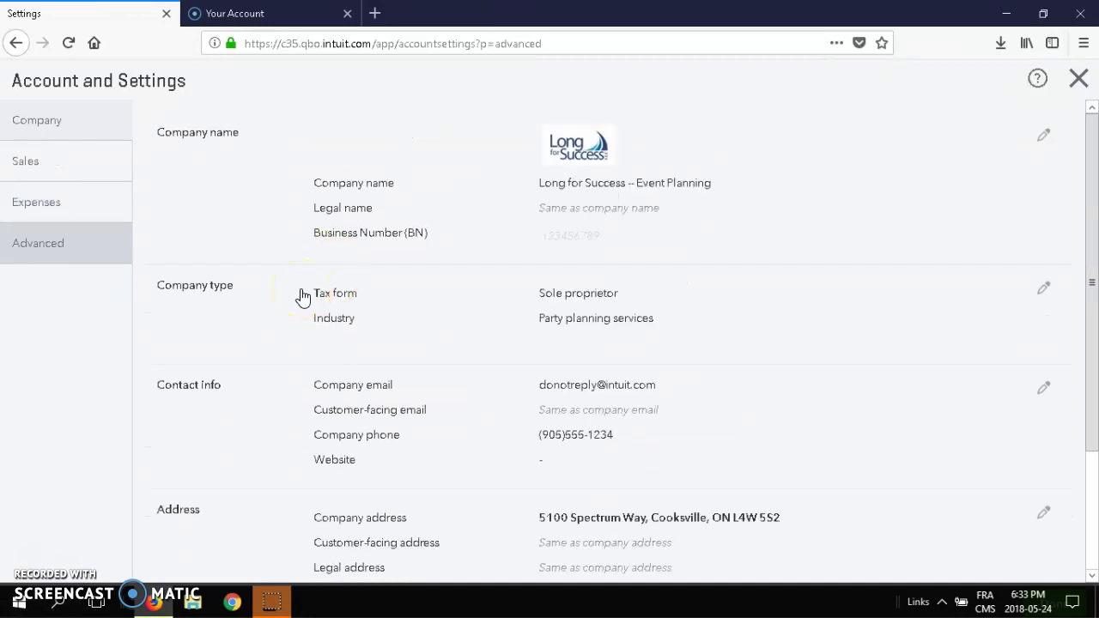
scroll(302, 297, down, 3)
click(54, 246)
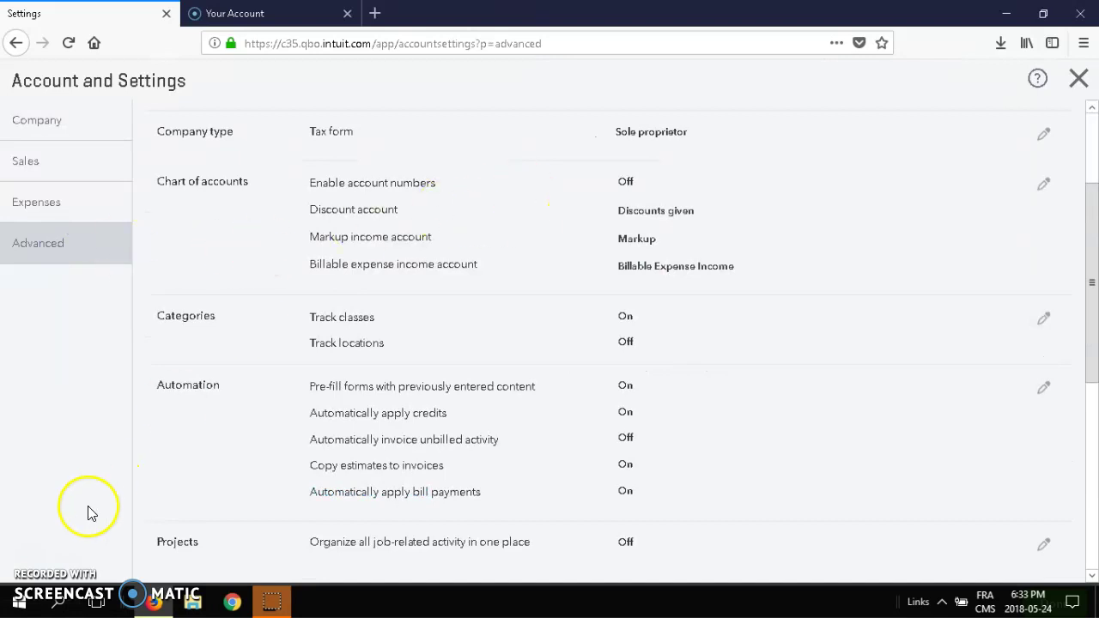
Step: Enable account numbers and show them in the Chart of accounts settings, and save the change
click(1043, 185)
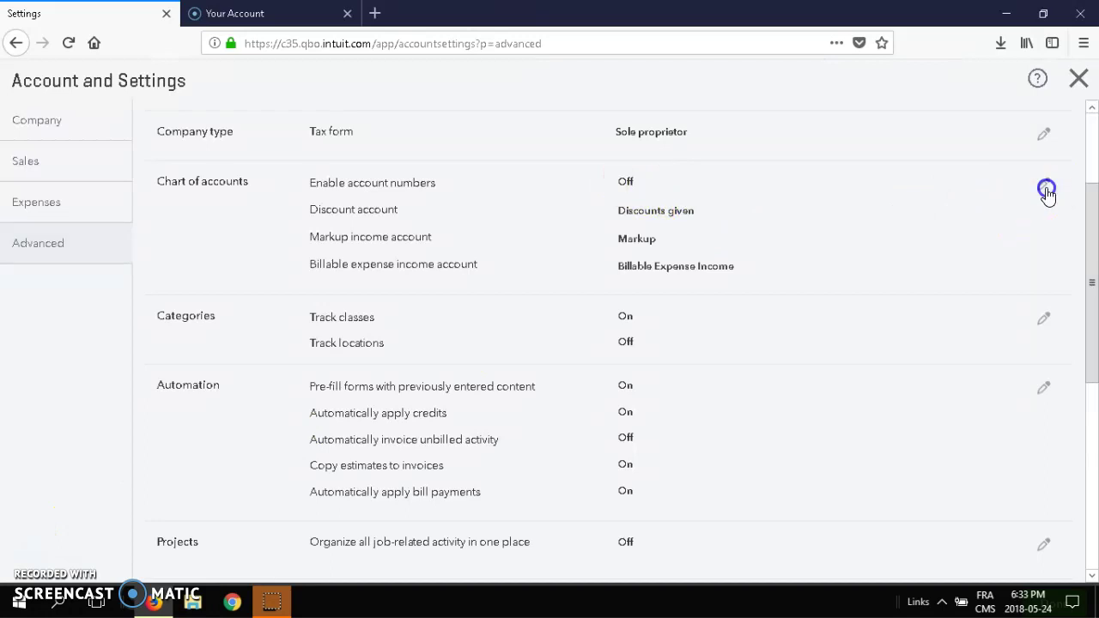
click(316, 181)
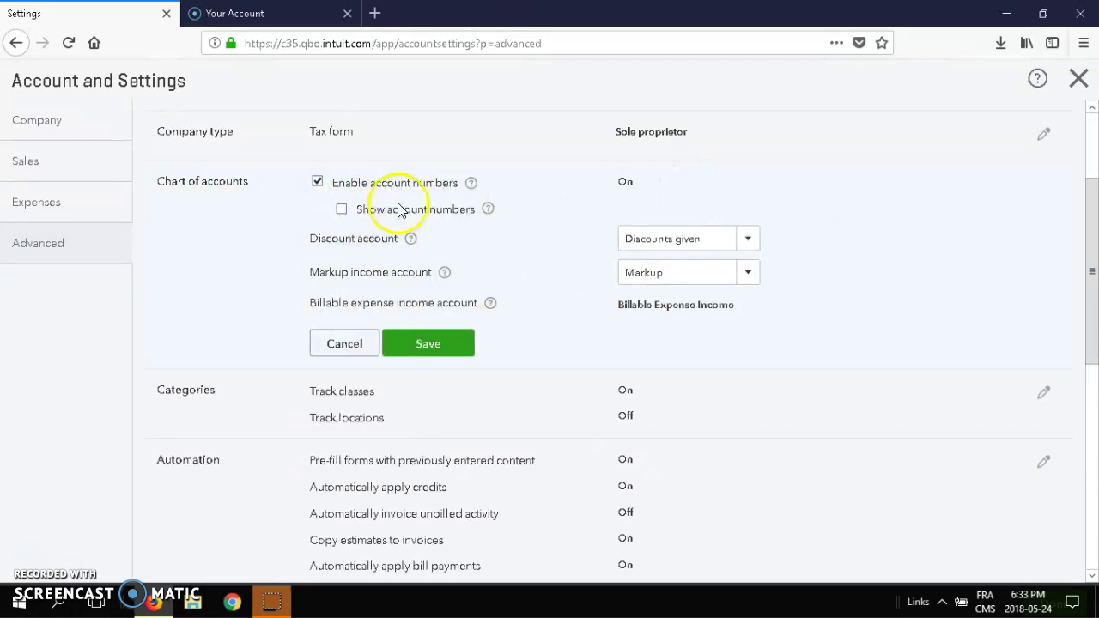
click(342, 210)
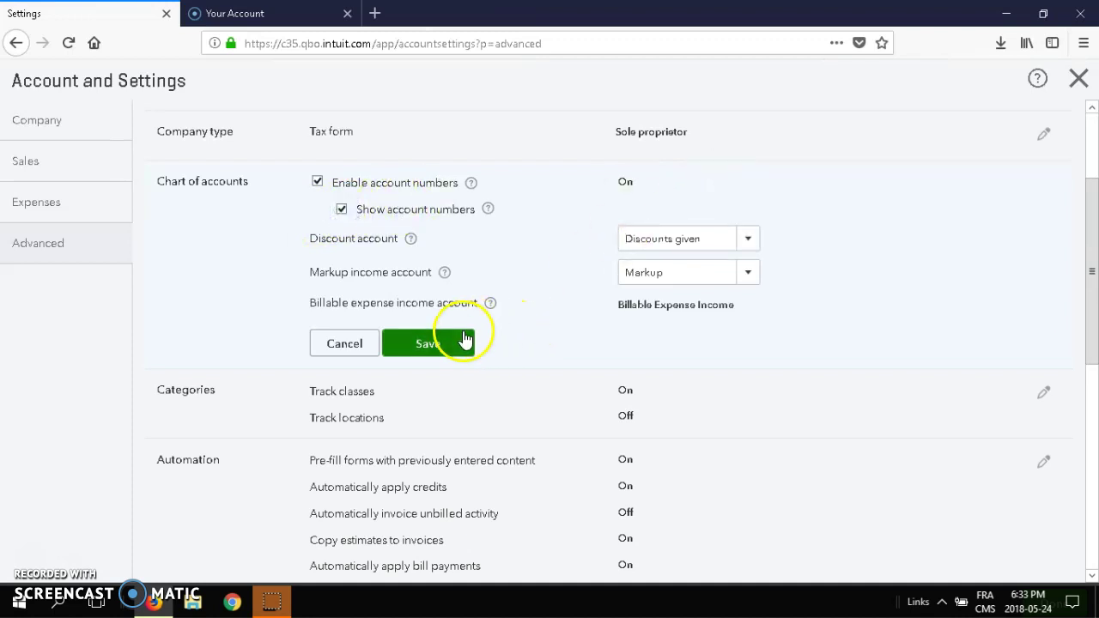
click(421, 351)
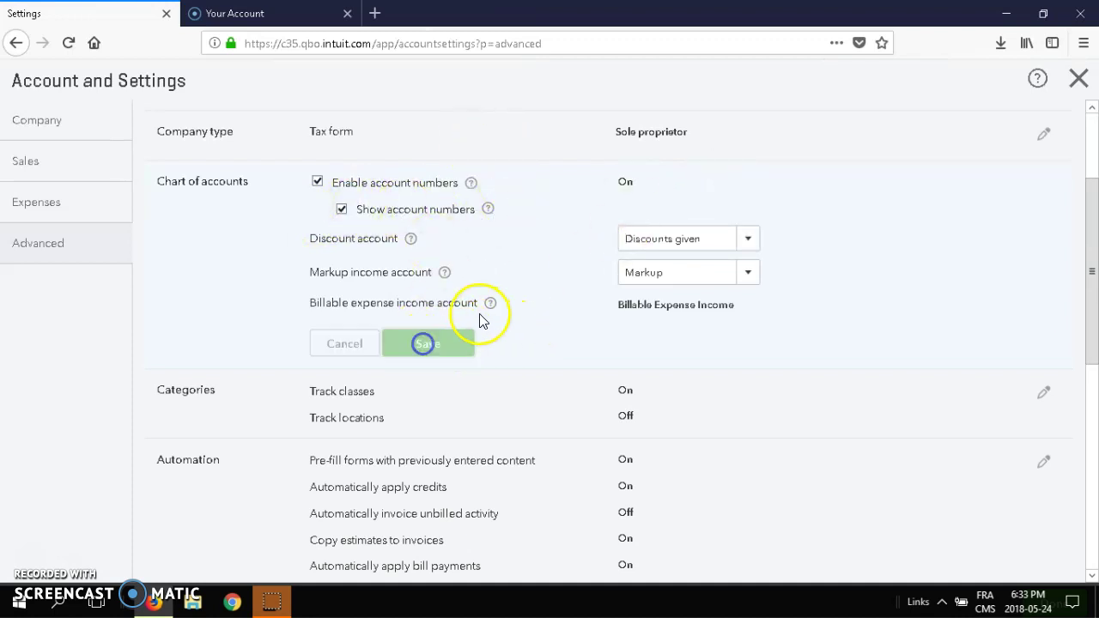
Step: Close Account and Settings and return to the Chart of Accounts
click(1079, 78)
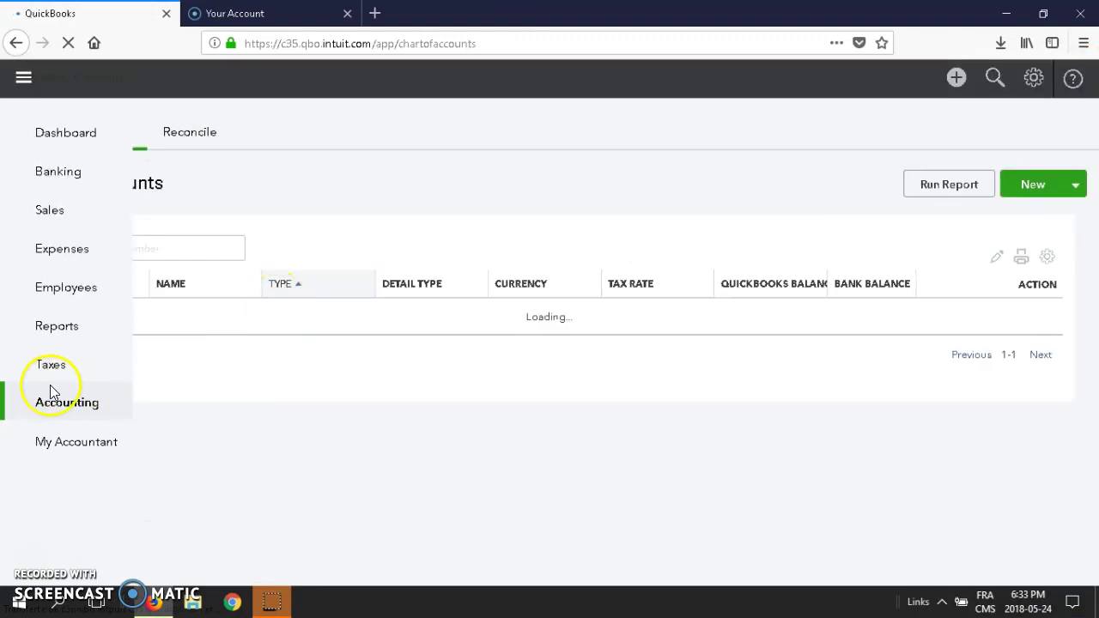
click(55, 405)
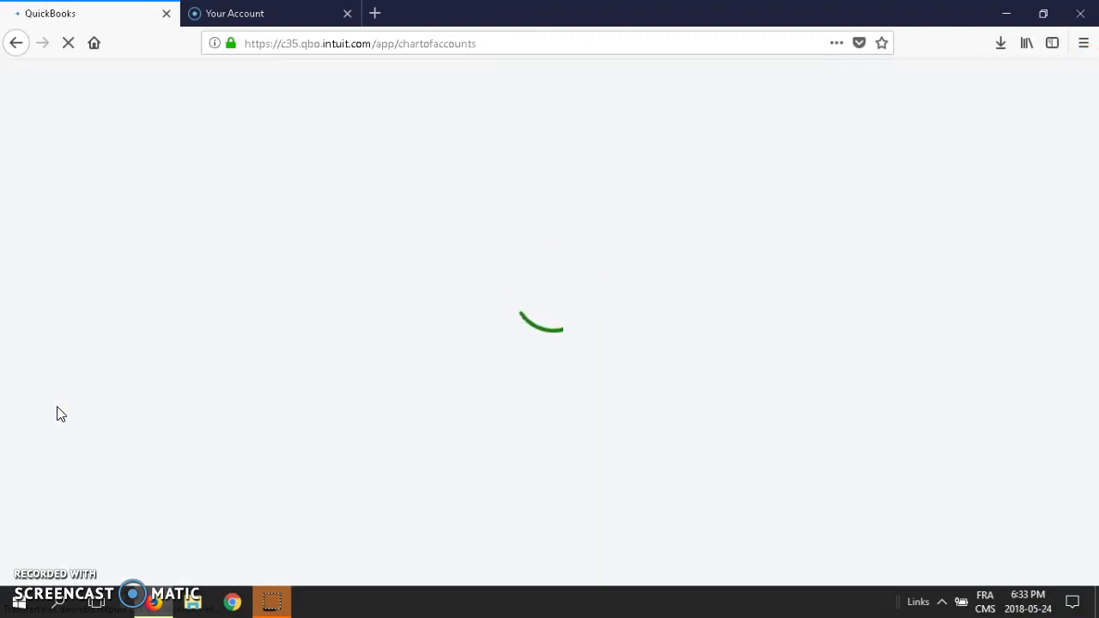
click(63, 408)
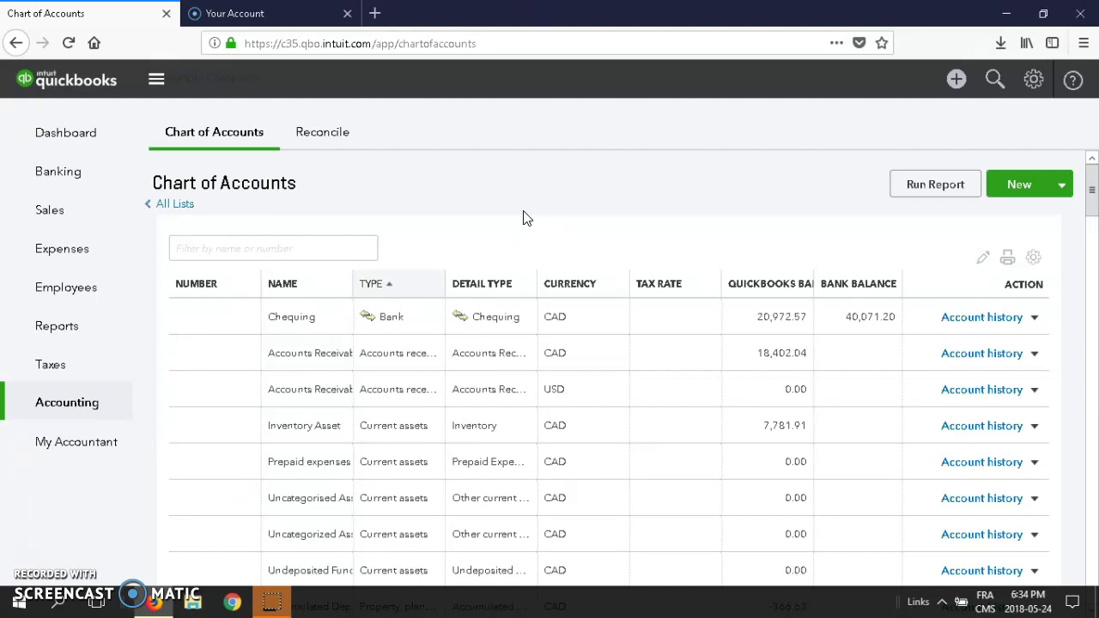
click(576, 214)
click(546, 231)
click(681, 268)
click(626, 272)
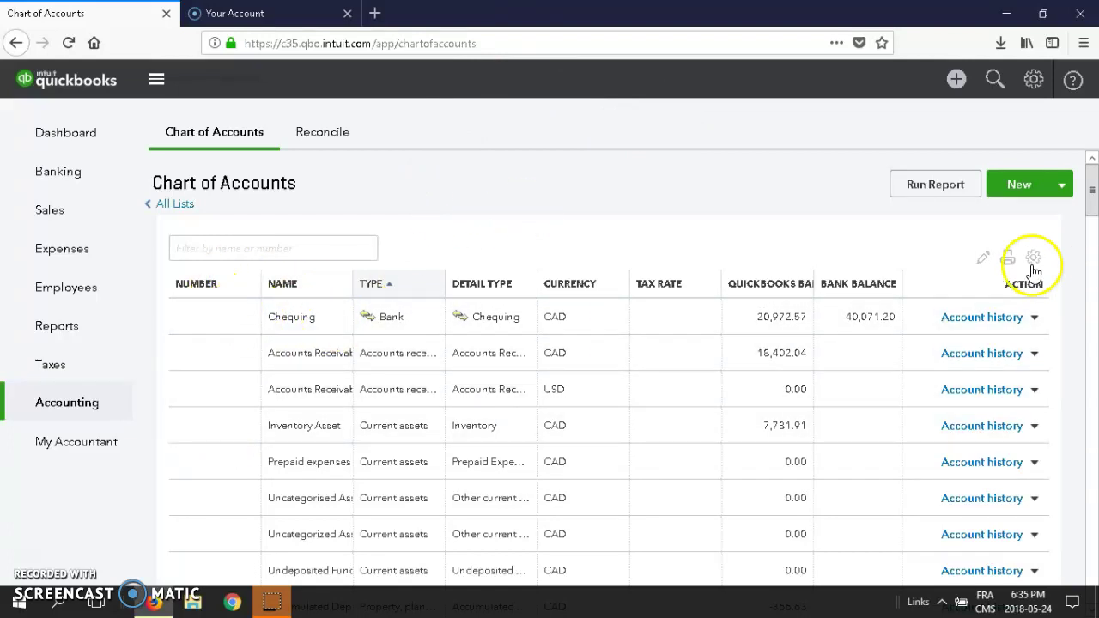
Step: Assign the number 100000 to the Chequing account and save the Chart of Accounts
click(204, 319)
text(100000)
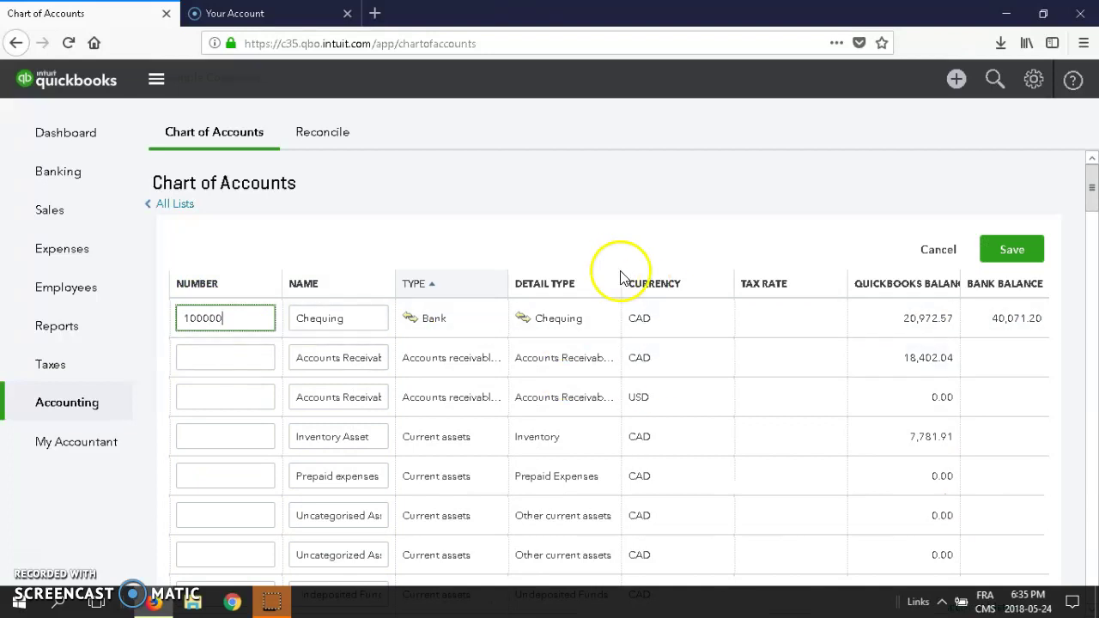
click(1016, 254)
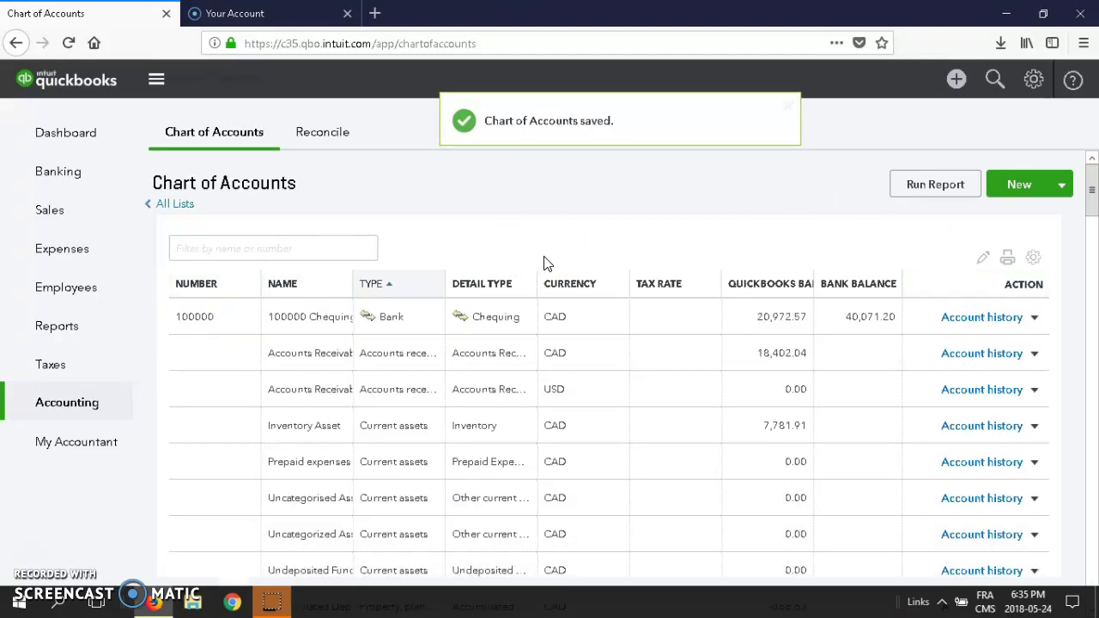
scroll(535, 264, down, 10)
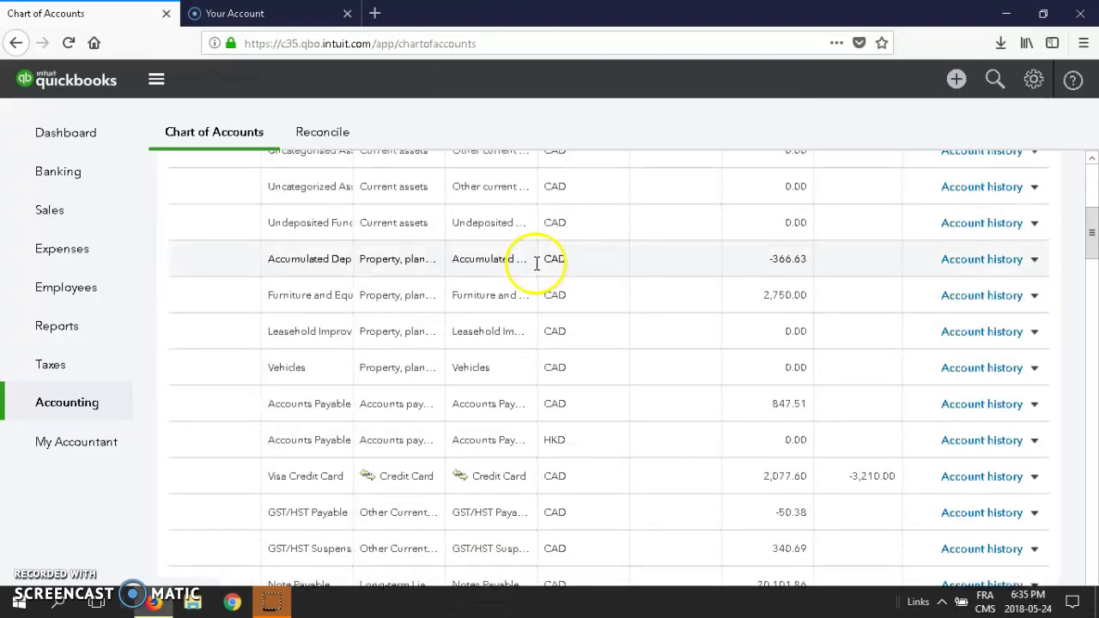
scroll(536, 264, down, 3)
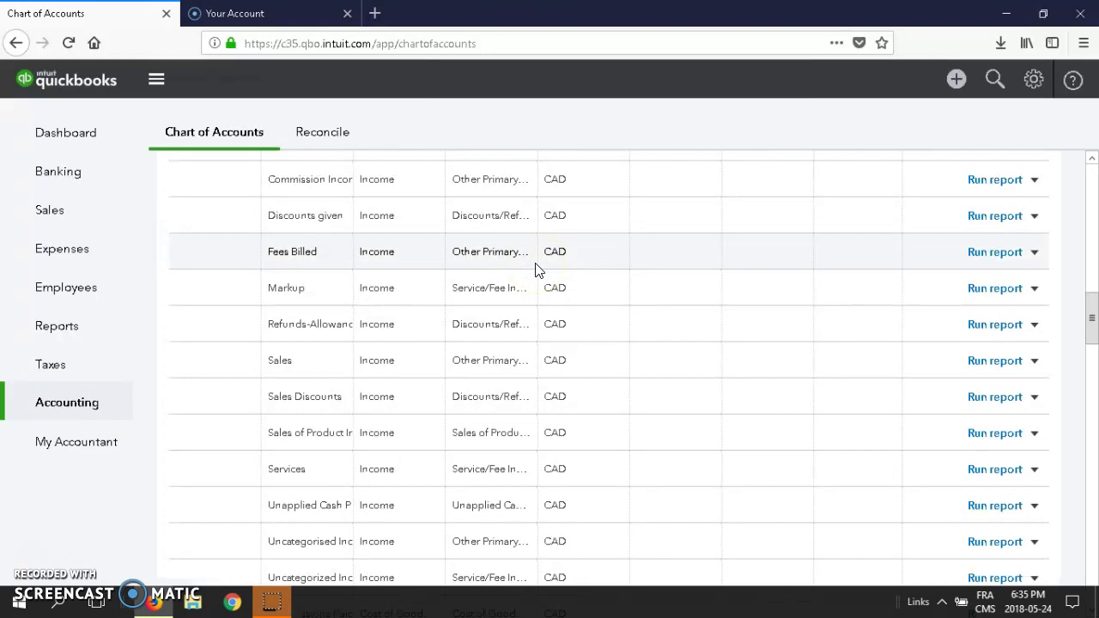
scroll(535, 269, up, 15)
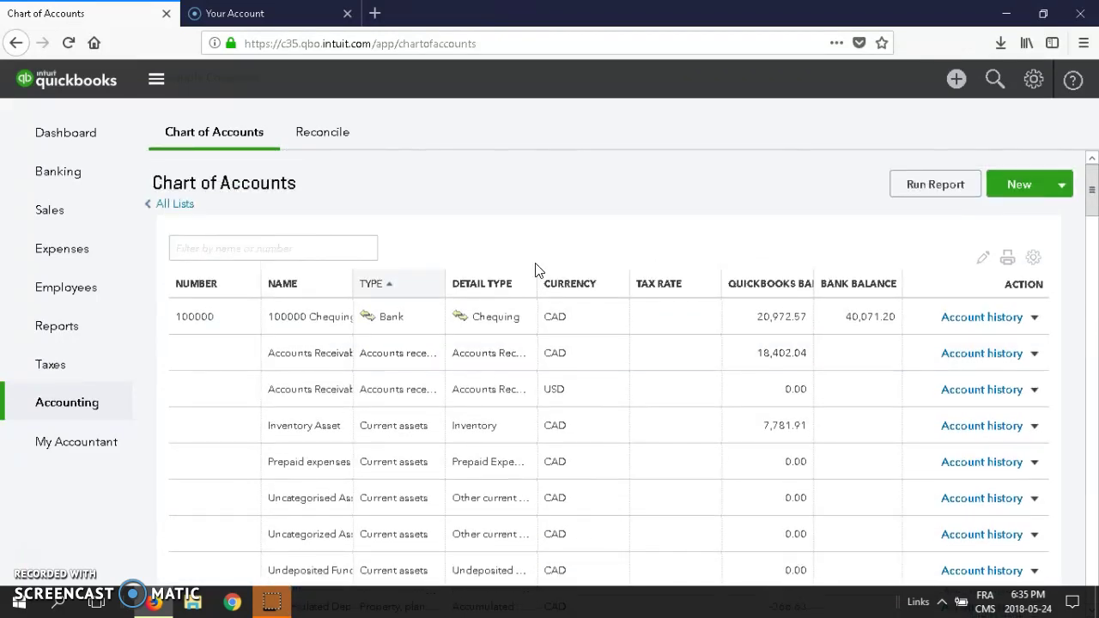
click(538, 272)
click(534, 269)
click(537, 268)
click(538, 257)
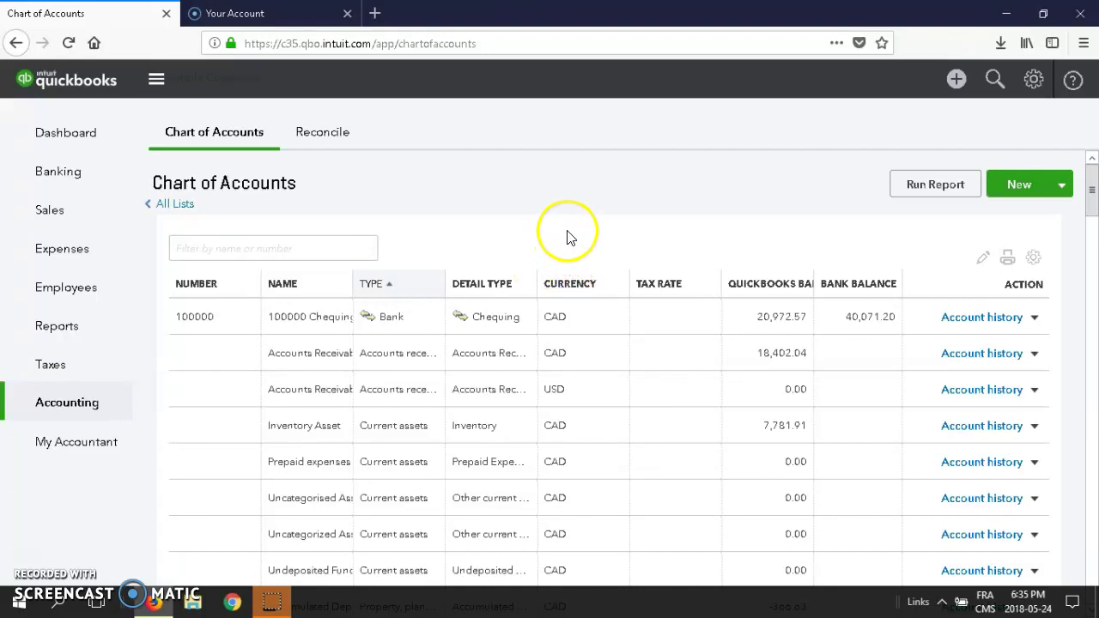
Step: Open the Chart of Accounts for batch editing, look through the number and name fields, and return to the list without saving
click(985, 262)
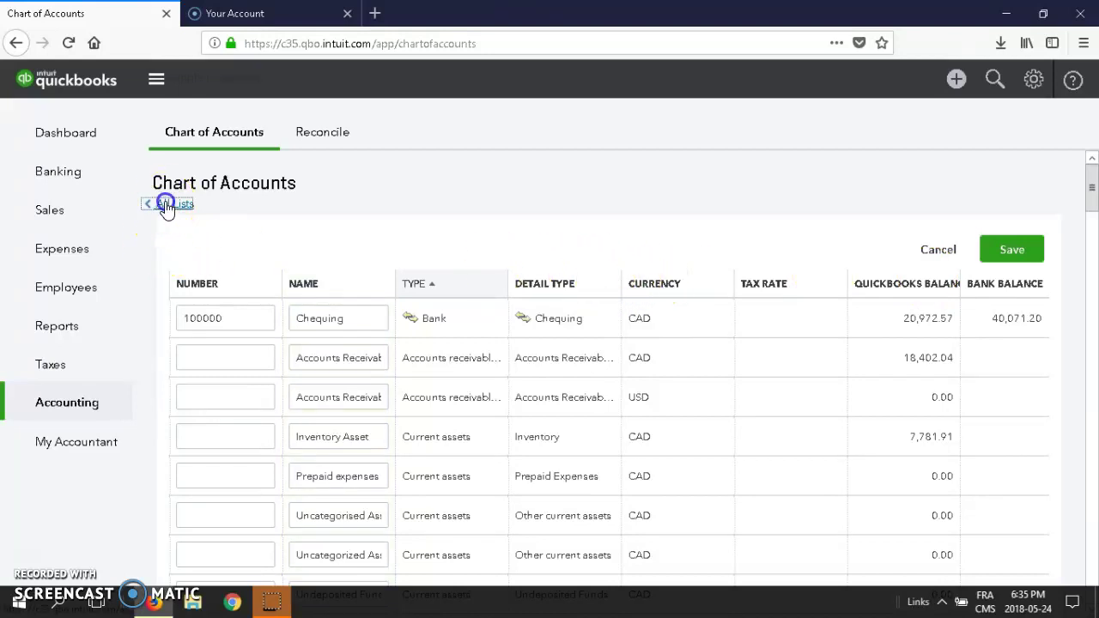
scroll(605, 187, down, 3)
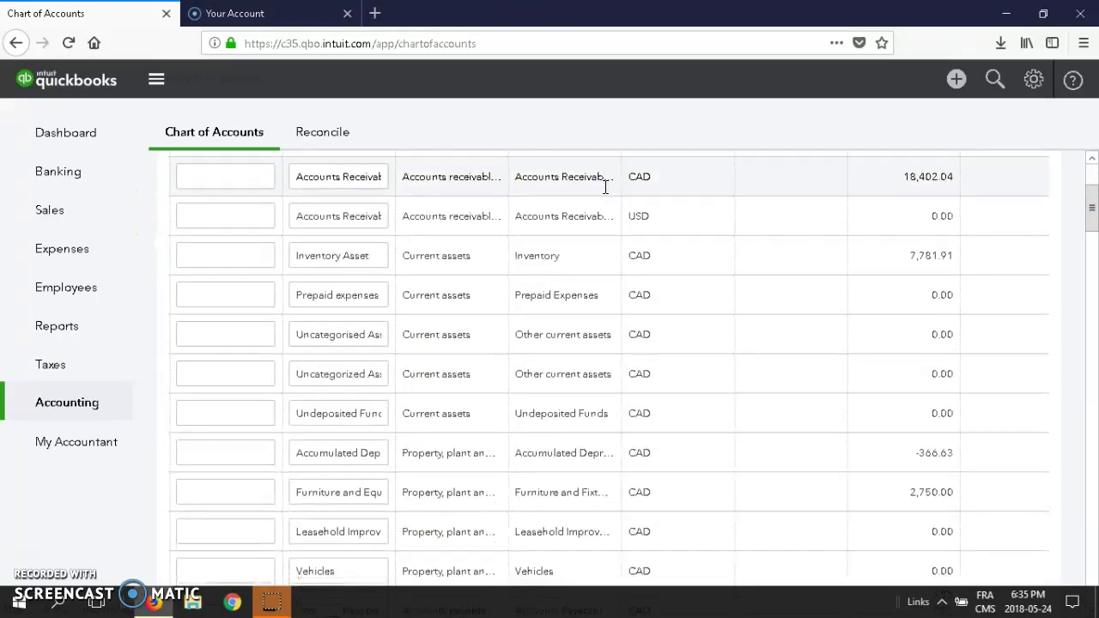
scroll(605, 189, down, 2)
scroll(606, 191, down, 2)
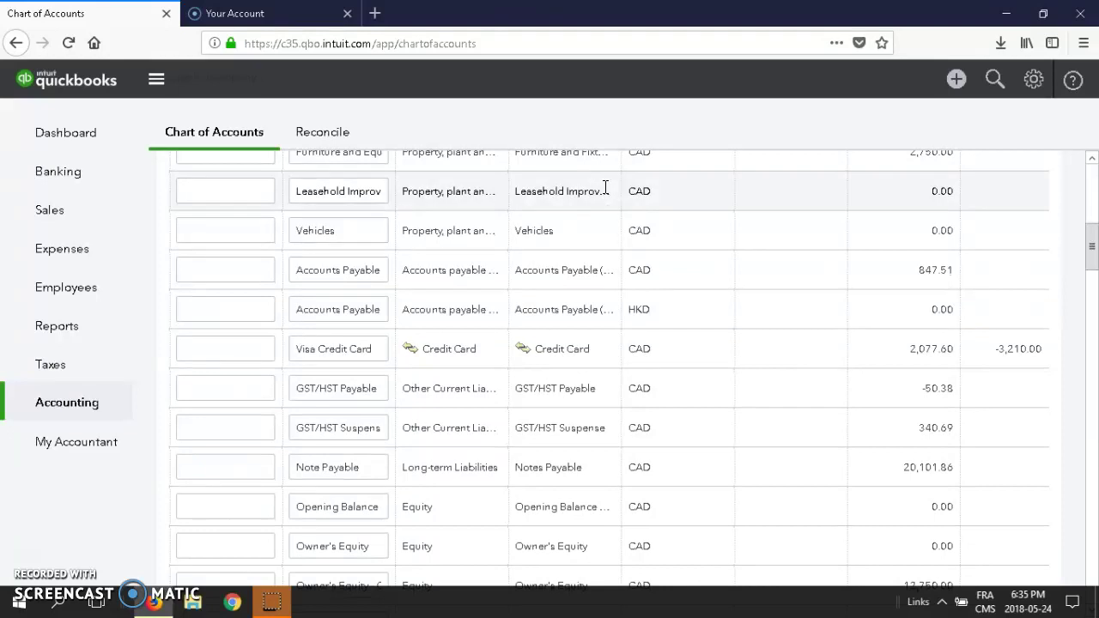
scroll(605, 188, down, 4)
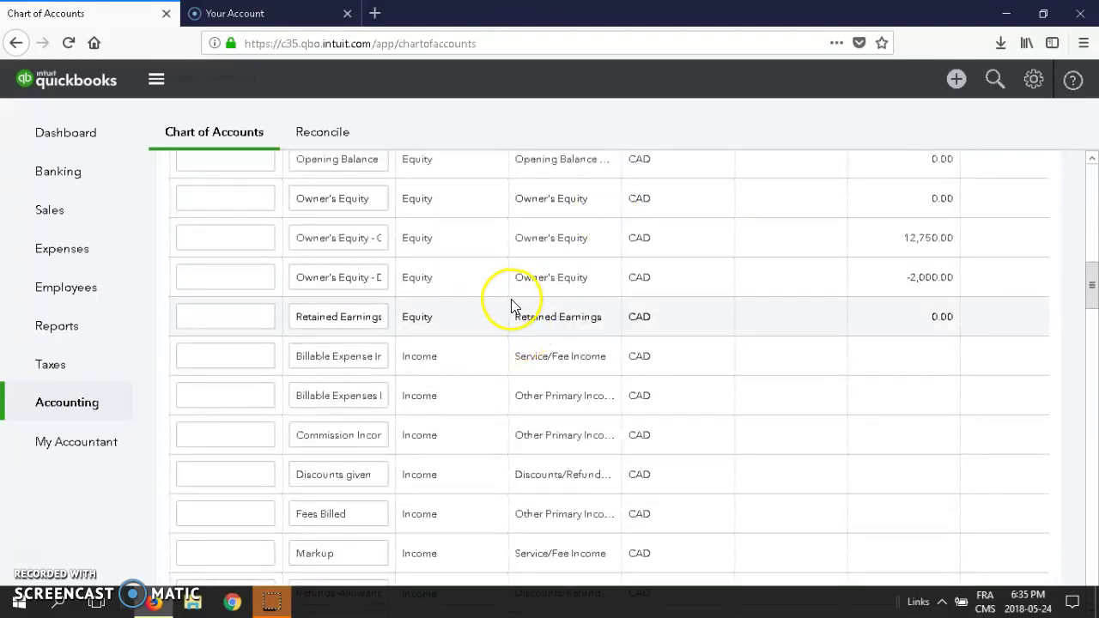
scroll(493, 440, up, 2)
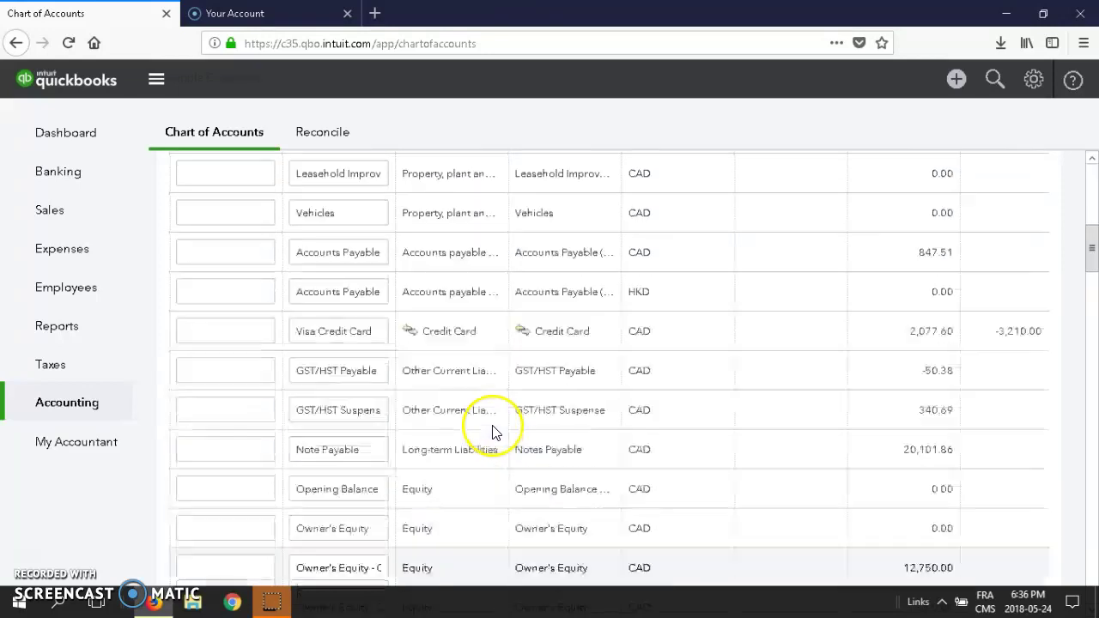
scroll(493, 432, up, 6)
click(164, 202)
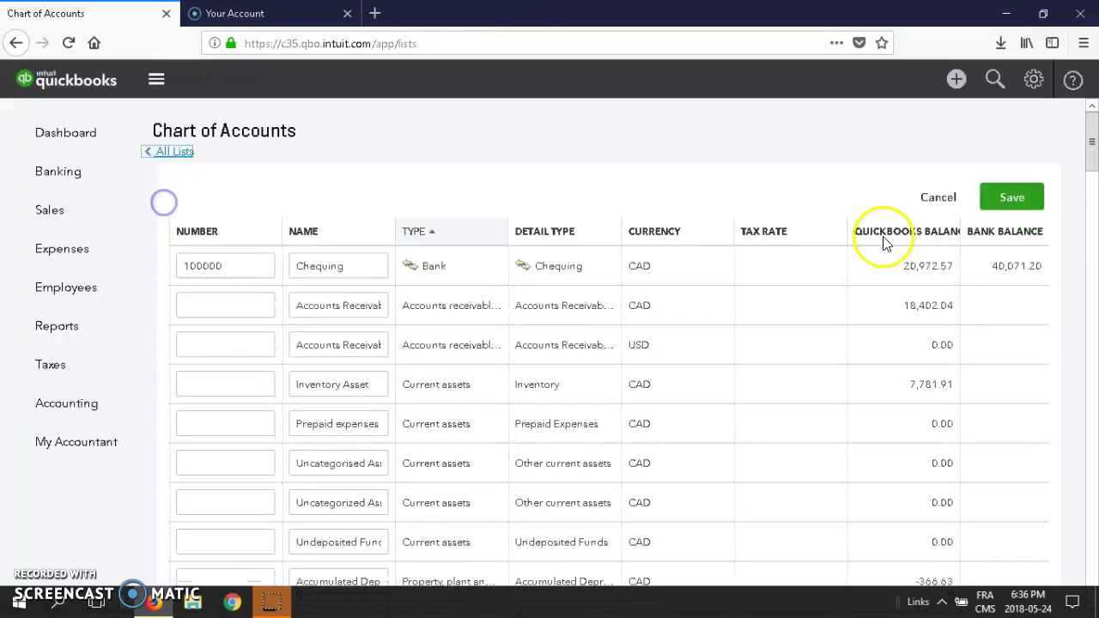
click(69, 404)
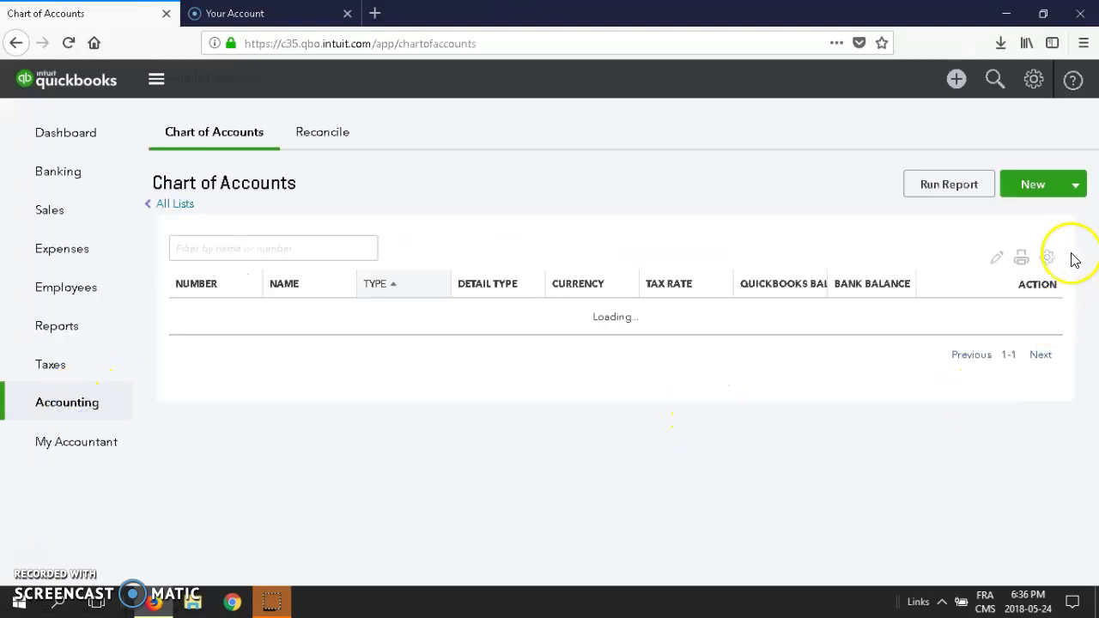
Step: Run the Account List report, check its export options, and look through the listed accounts
click(954, 191)
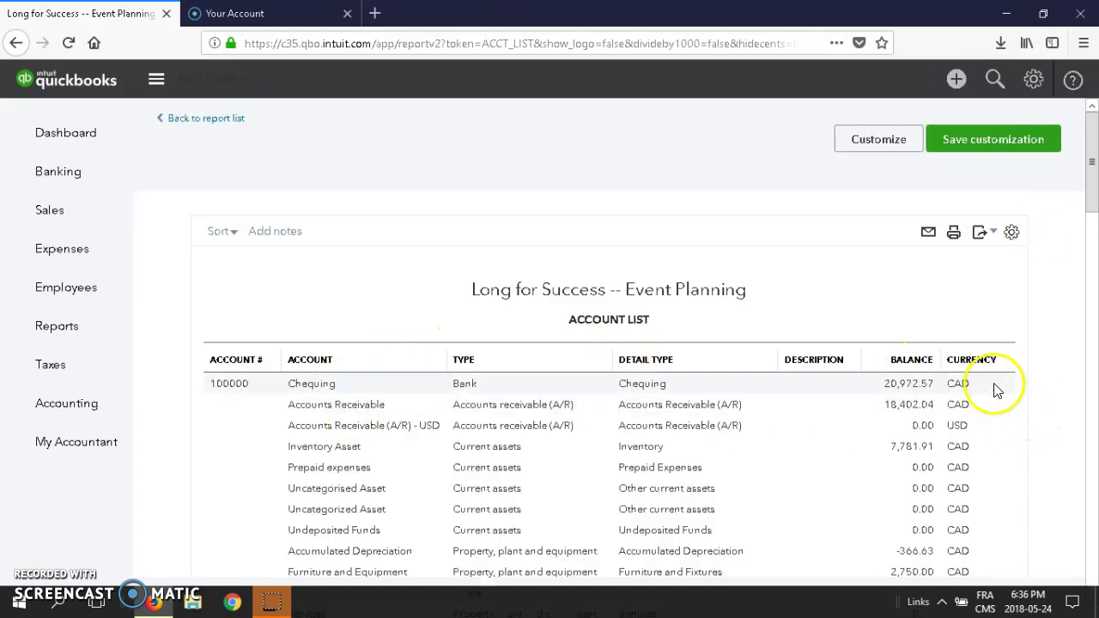
click(992, 233)
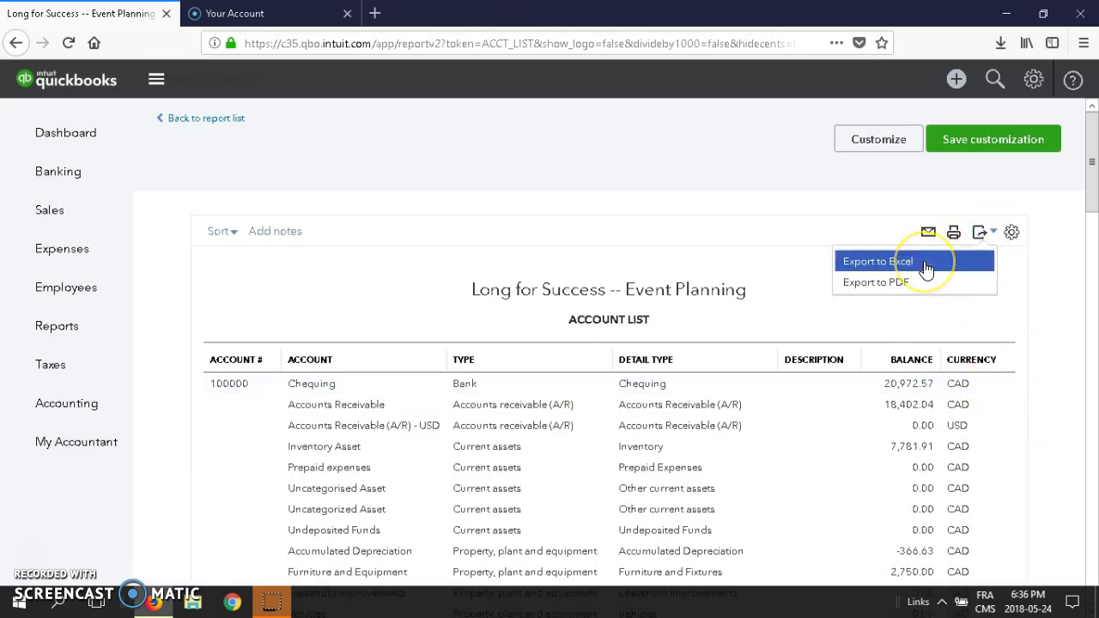
click(1051, 338)
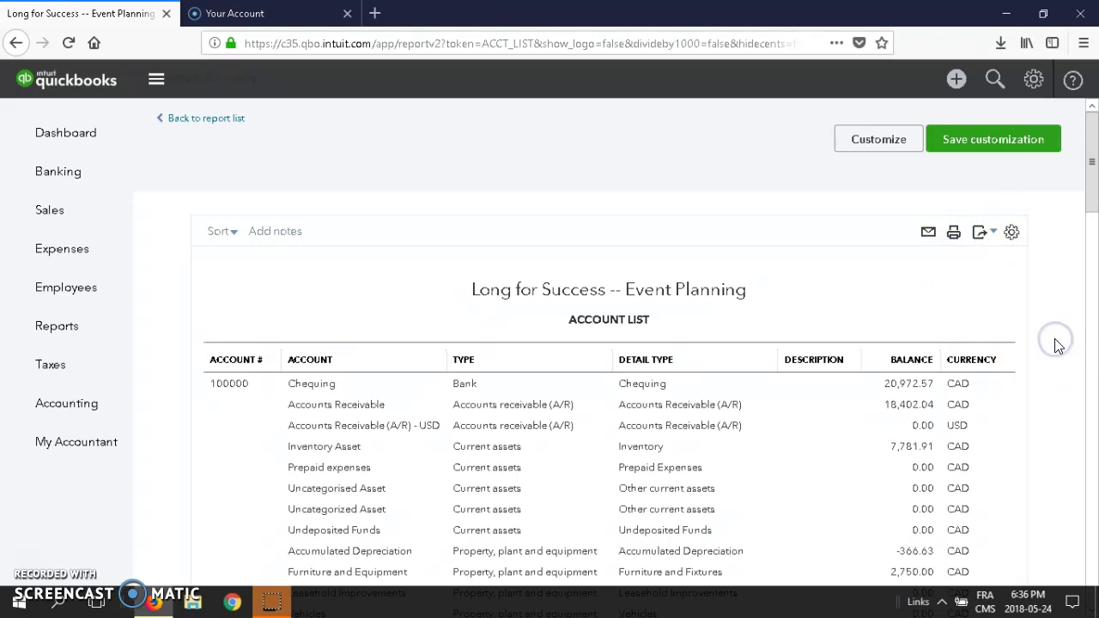
scroll(1058, 345, down, 1)
scroll(1059, 346, down, 2)
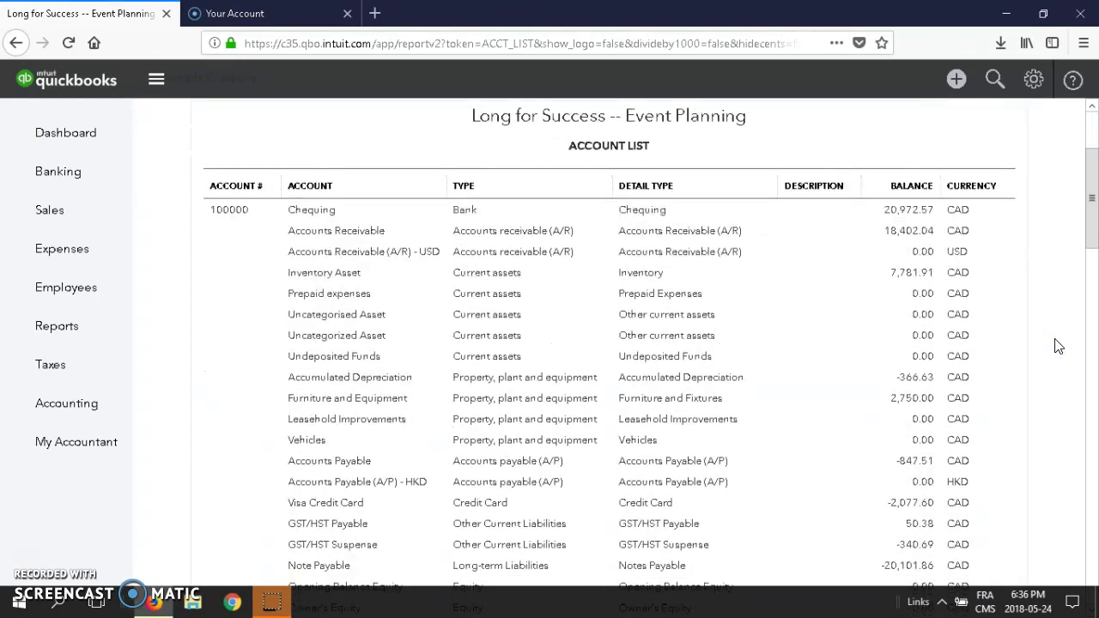
Step: Examine the equity, income, cost of goods sold and expense accounts in the Account List report, and return to its beginning
scroll(1058, 345, down, 6)
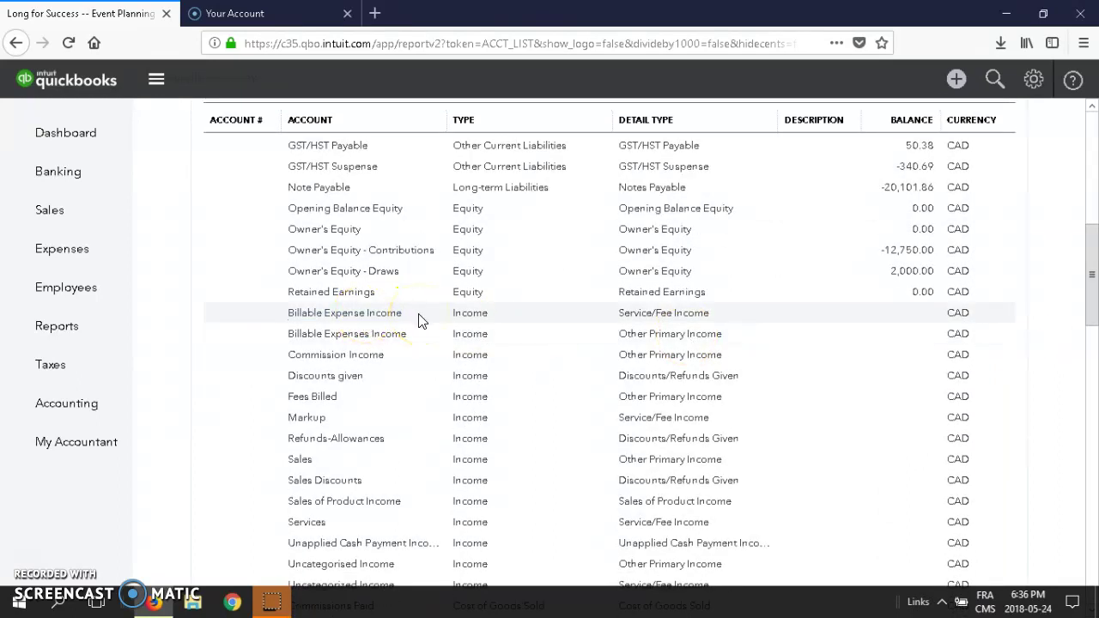
scroll(739, 388, down, 3)
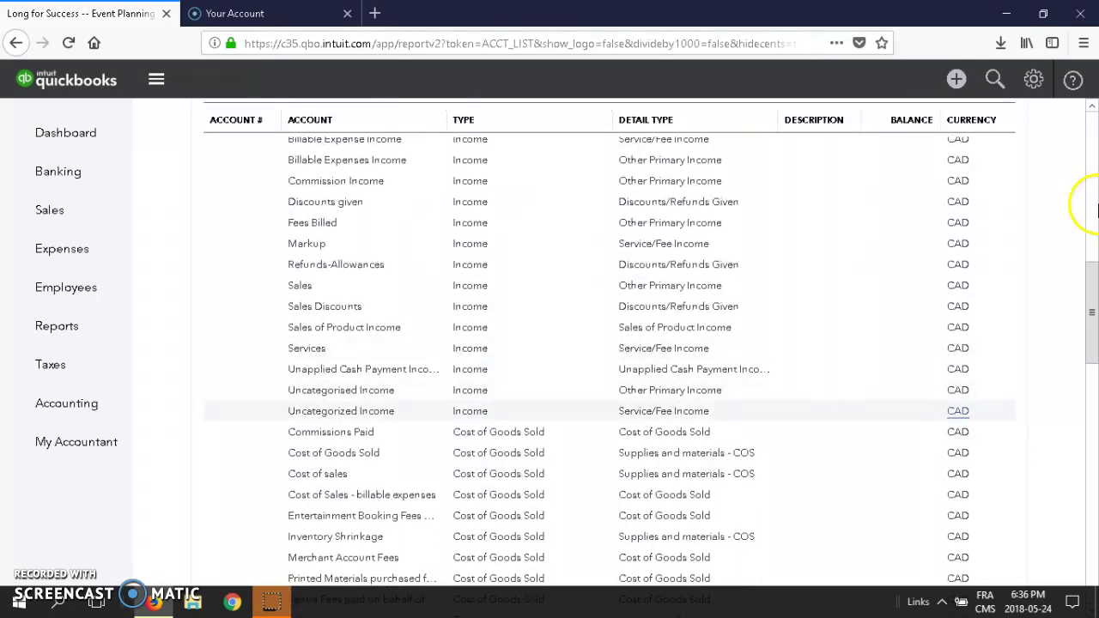
scroll(1080, 240, down, 7)
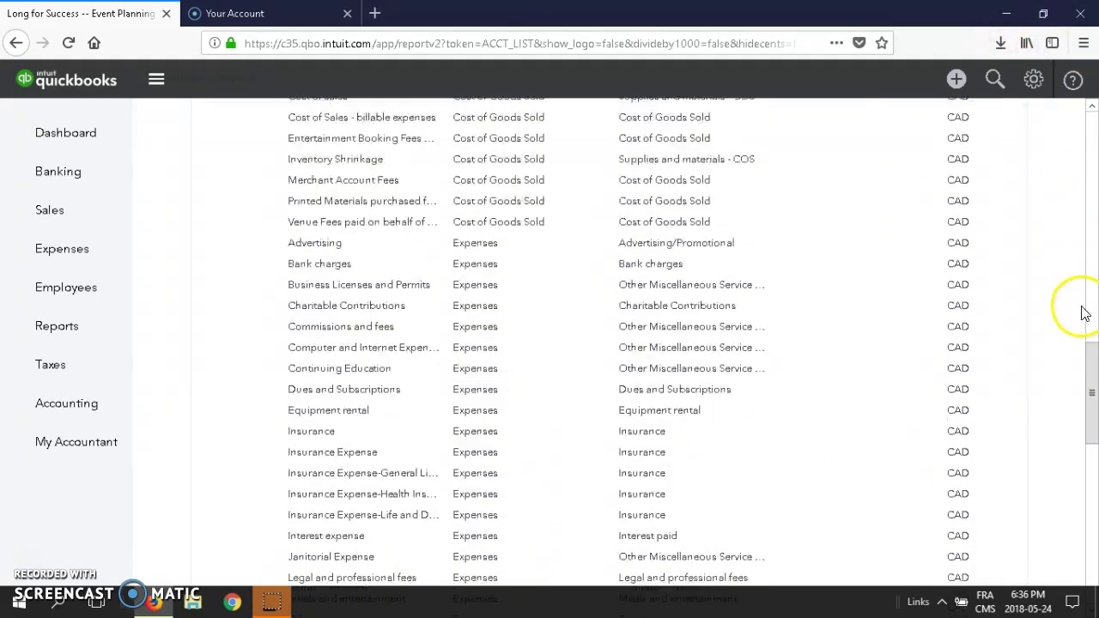
drag(1093, 395, 1073, 138)
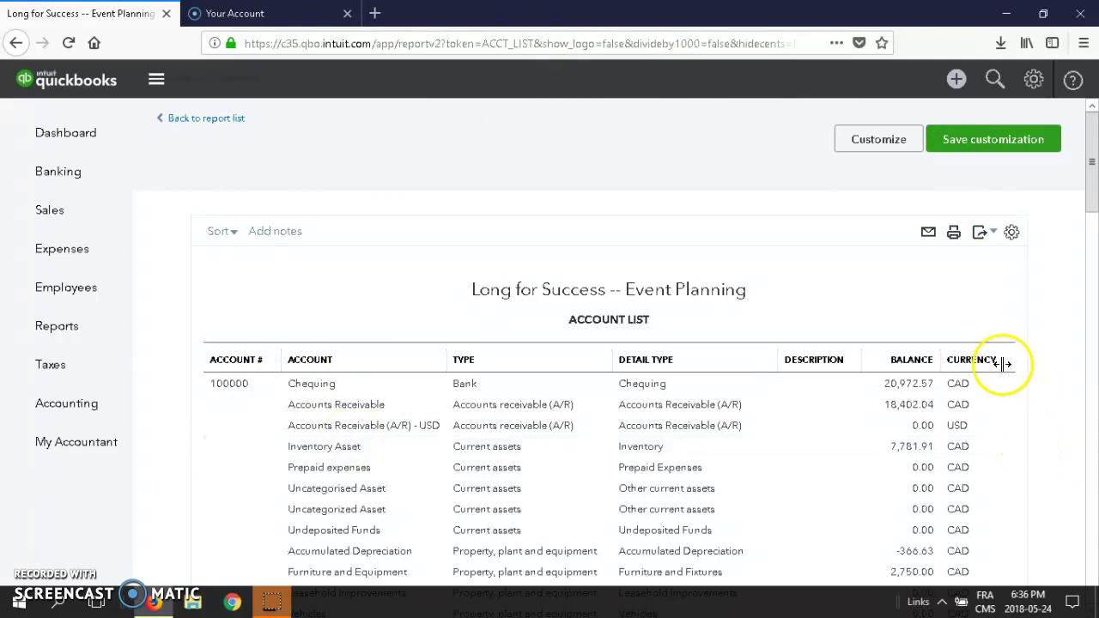
Step: Open the Import Data page to review the options for importing accounts from CSV or Excel files, and return to the Chart of Accounts
click(1034, 79)
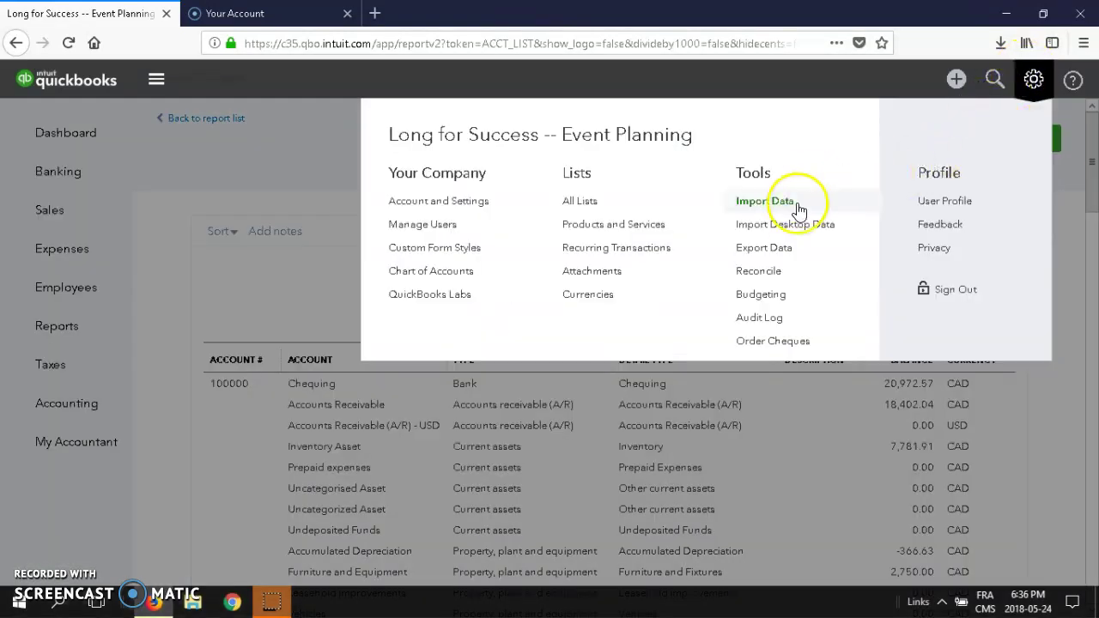
click(788, 205)
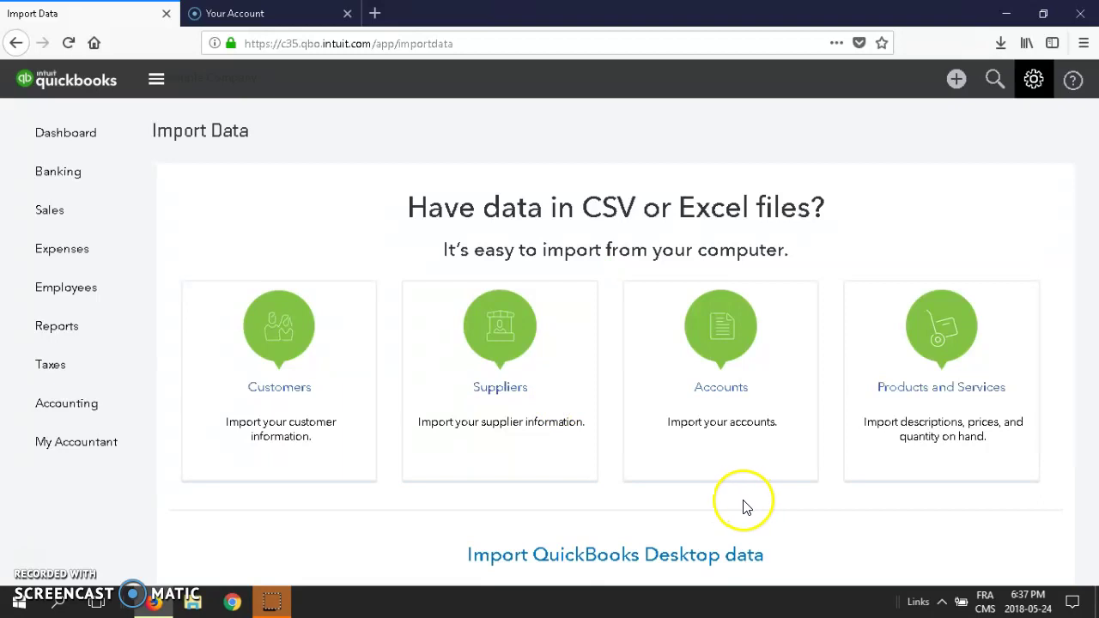
click(73, 415)
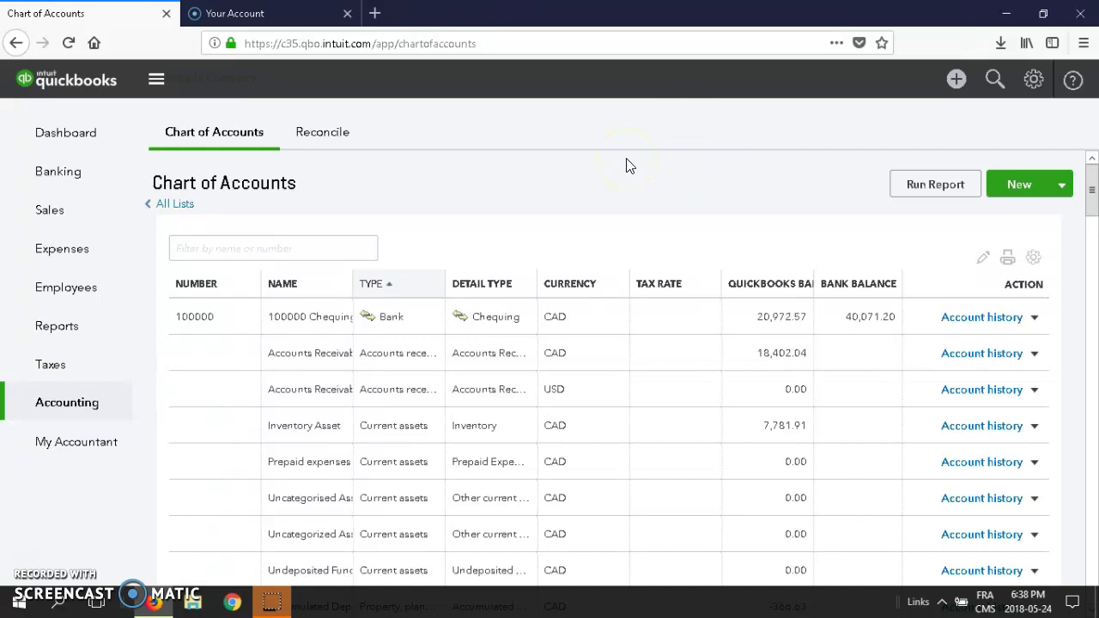
click(34, 558)
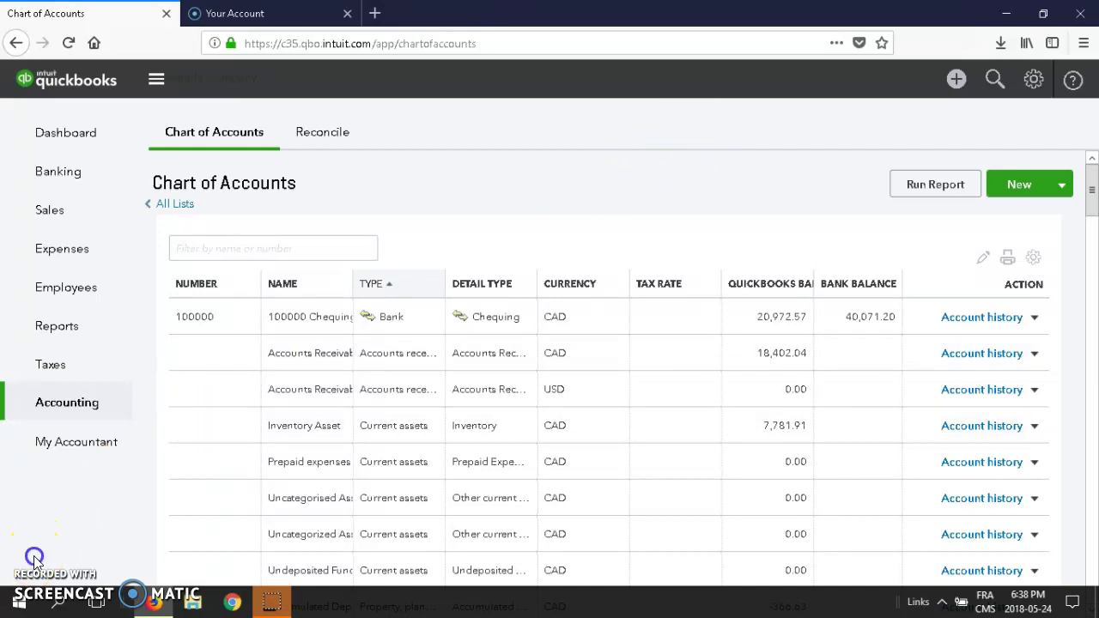